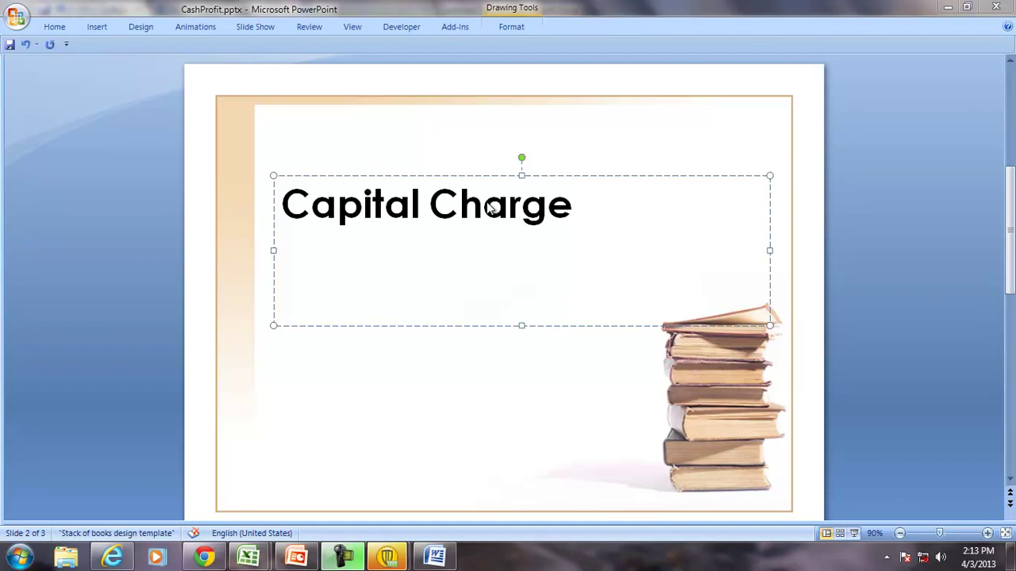
# Advance from slide 2 to slide 3, which defines Capital Charge.
pyautogui.click(1009, 424)
pyautogui.click(1010, 425)
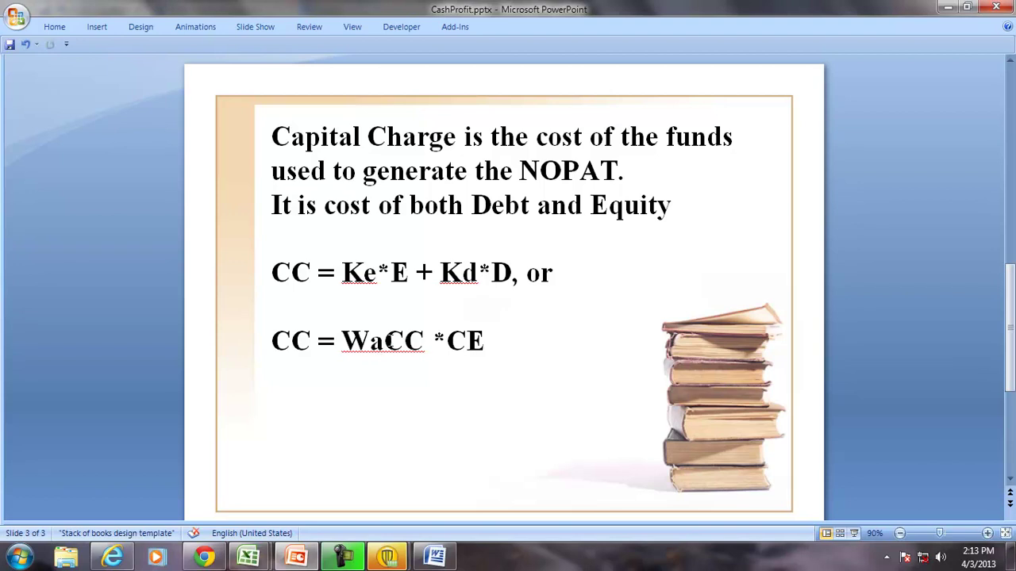
pyautogui.moveTo(341, 342); pyautogui.dragTo(490, 341)
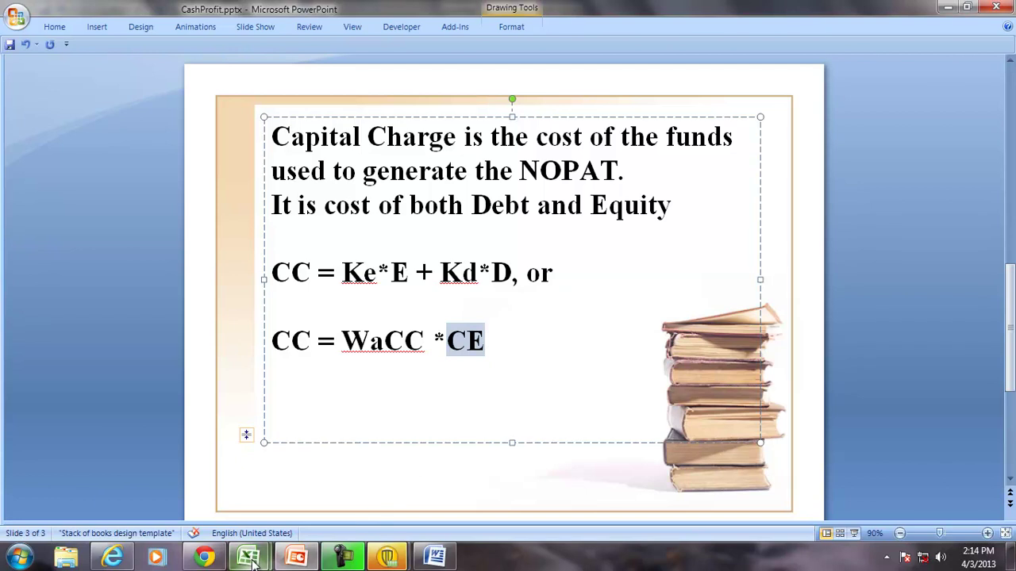
pyautogui.moveTo(252, 562)
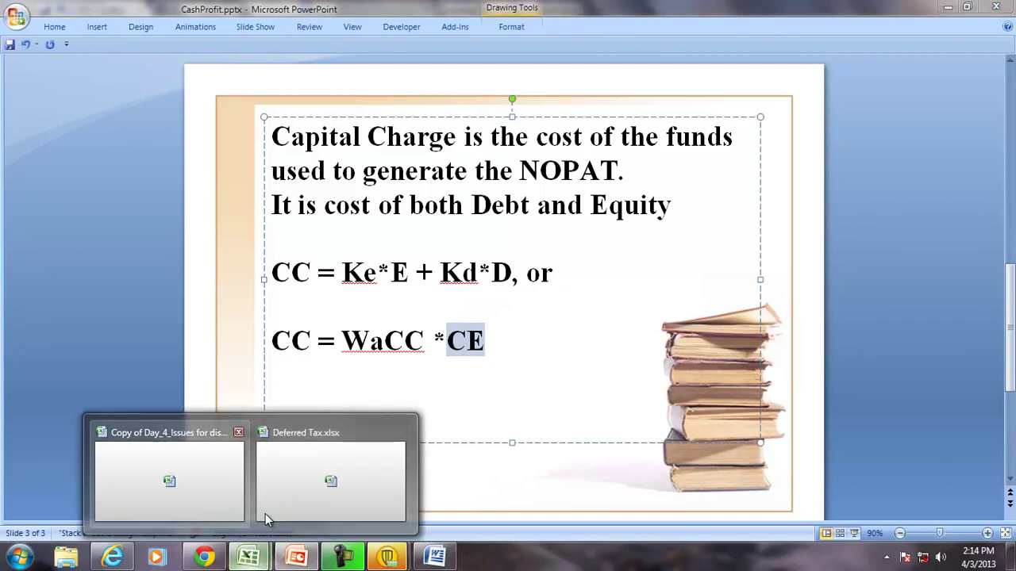
# In the Deferred Tax workbook, label cell H21 'Equity'.
pyautogui.click(298, 506)
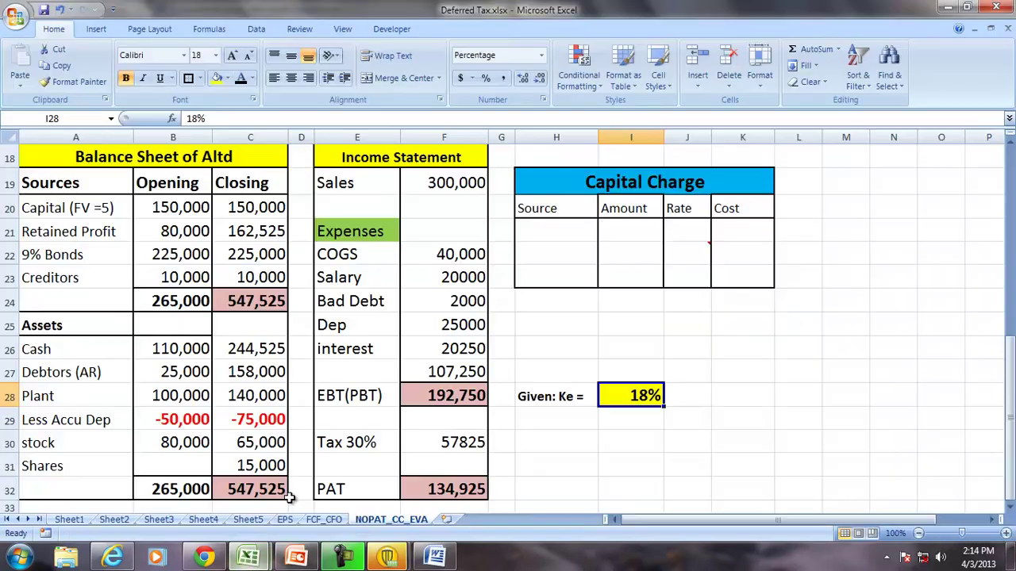
pyautogui.click(547, 227)
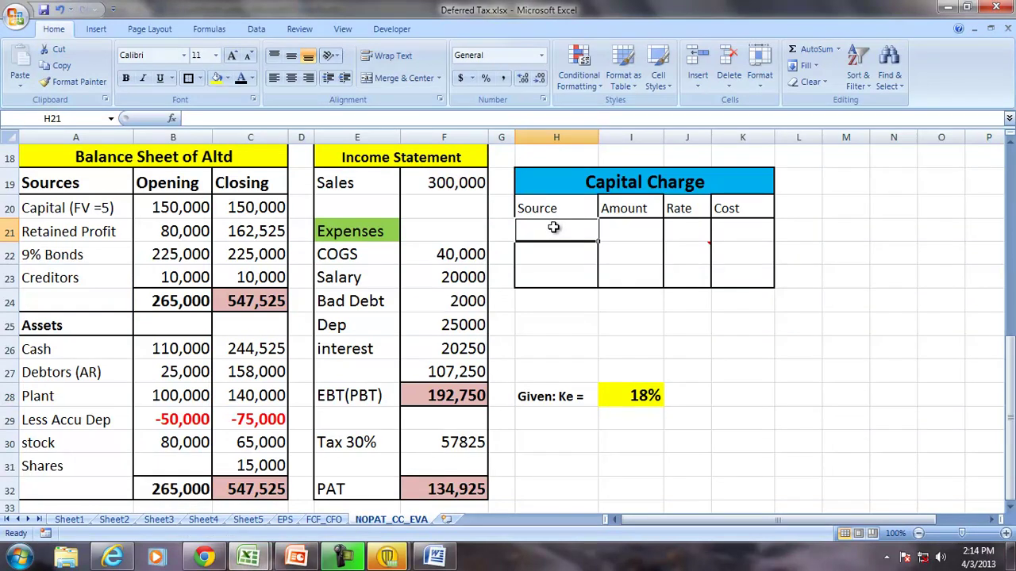
pyautogui.write('Equity')
pyautogui.press('Return')
# Enlarge the font of the table body H21:K23 to 20.
pyautogui.moveTo(553, 228); pyautogui.dragTo(746, 279)
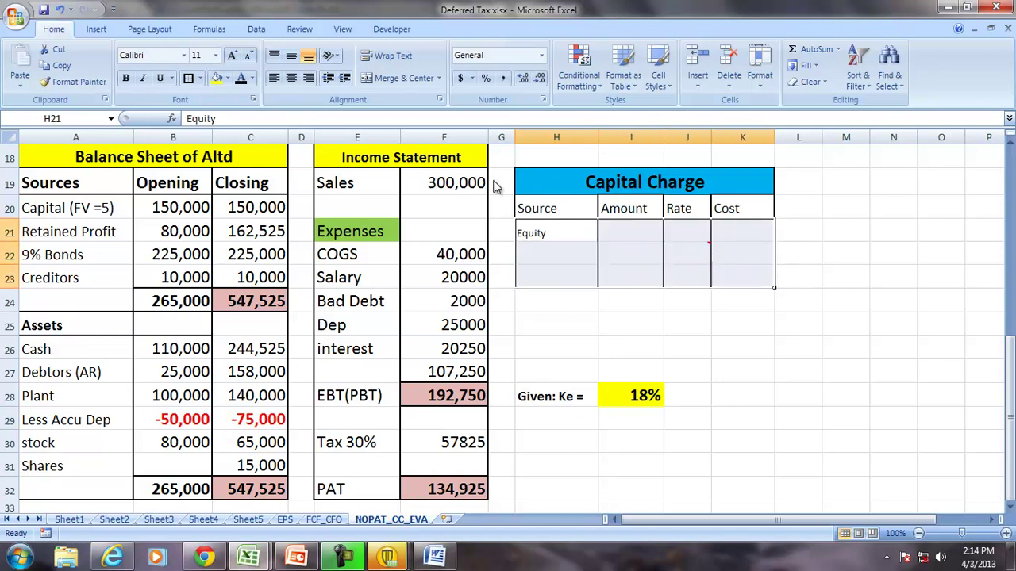
pyautogui.click(232, 58)
pyautogui.click(232, 57)
pyautogui.click(230, 58)
pyautogui.click(230, 58)
pyautogui.click(230, 58)
# Enter =C20+C21 in I21 for the Equity amount 312,525 and widen column I.
pyautogui.click(611, 233)
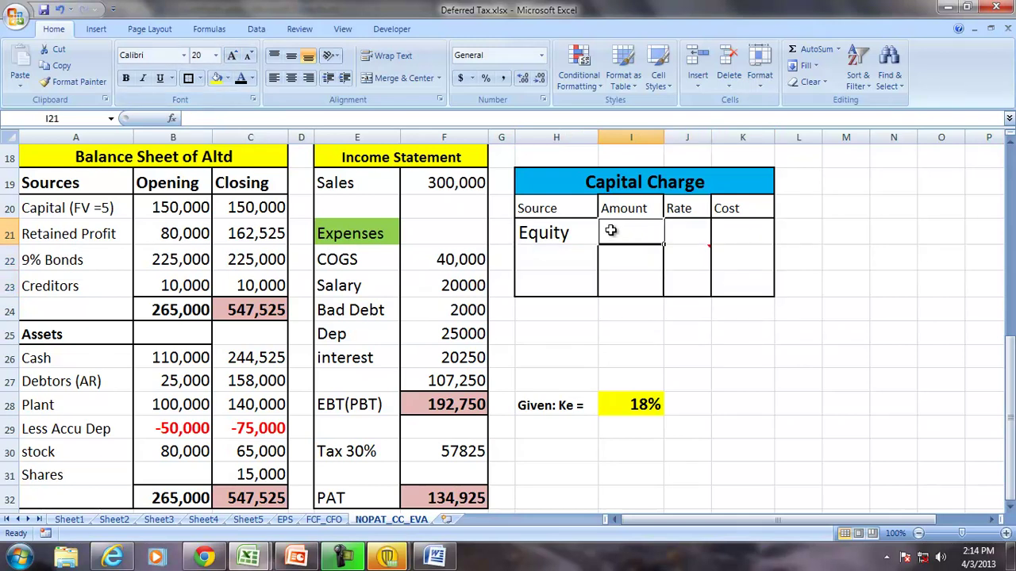
pyautogui.write('=')
pyautogui.click(244, 205)
pyautogui.write('+')
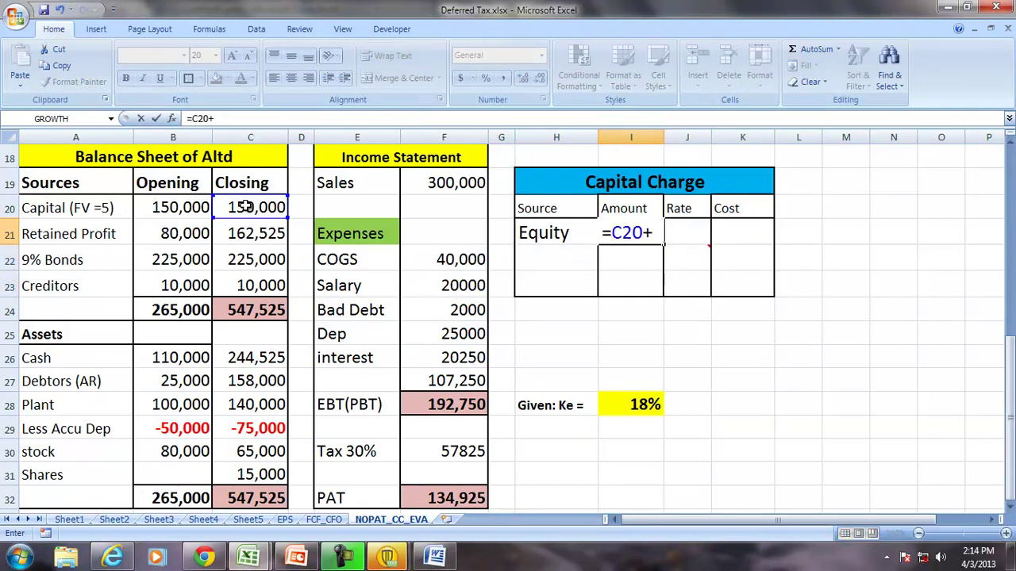
pyautogui.click(261, 232)
pyautogui.press('Return')
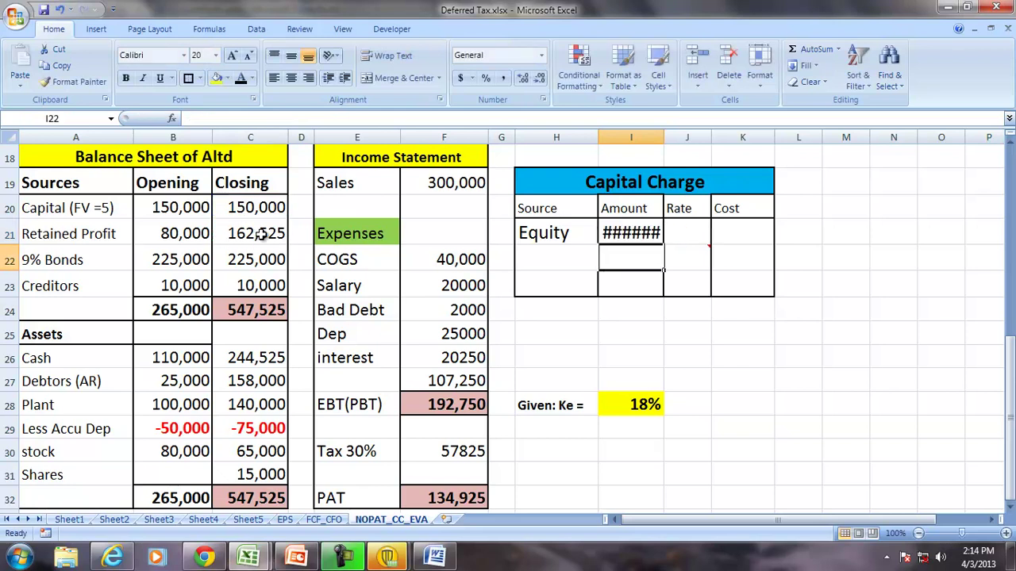
pyautogui.moveTo(664, 144); pyautogui.dragTo(684, 144)
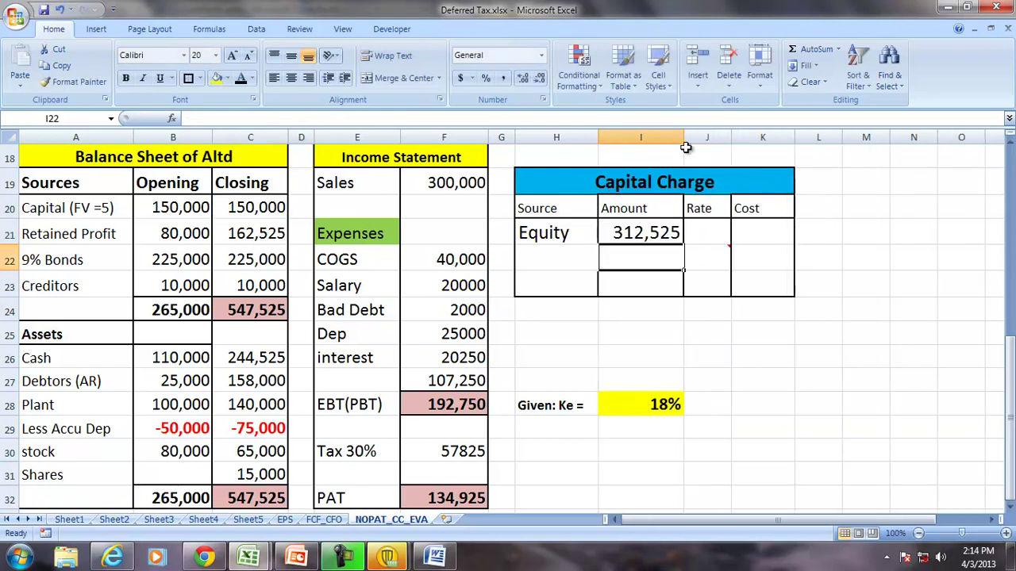
pyautogui.click(706, 228)
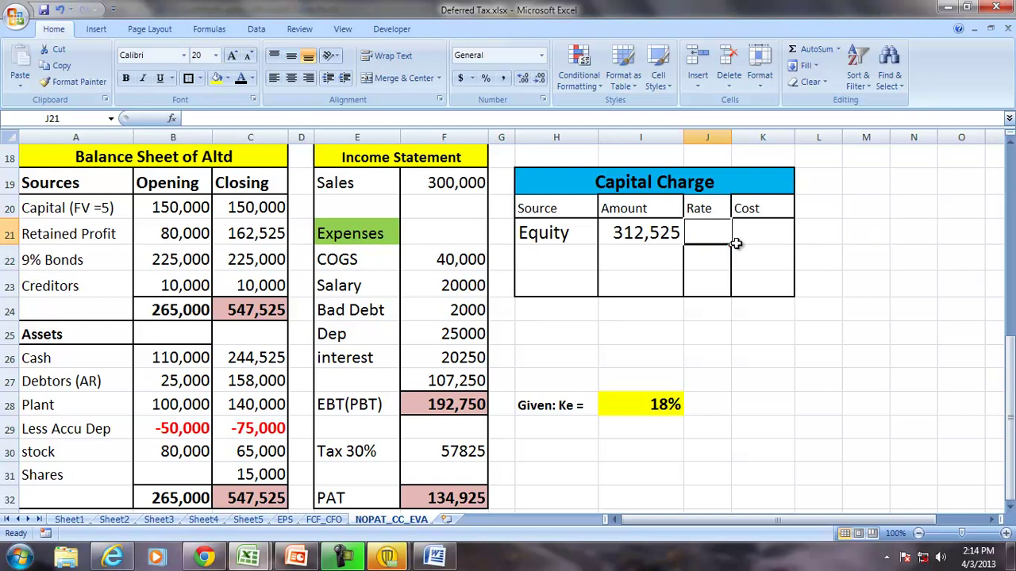
# Set the Equity rate in J21 to =I28, giving 18%.
pyautogui.write('=')
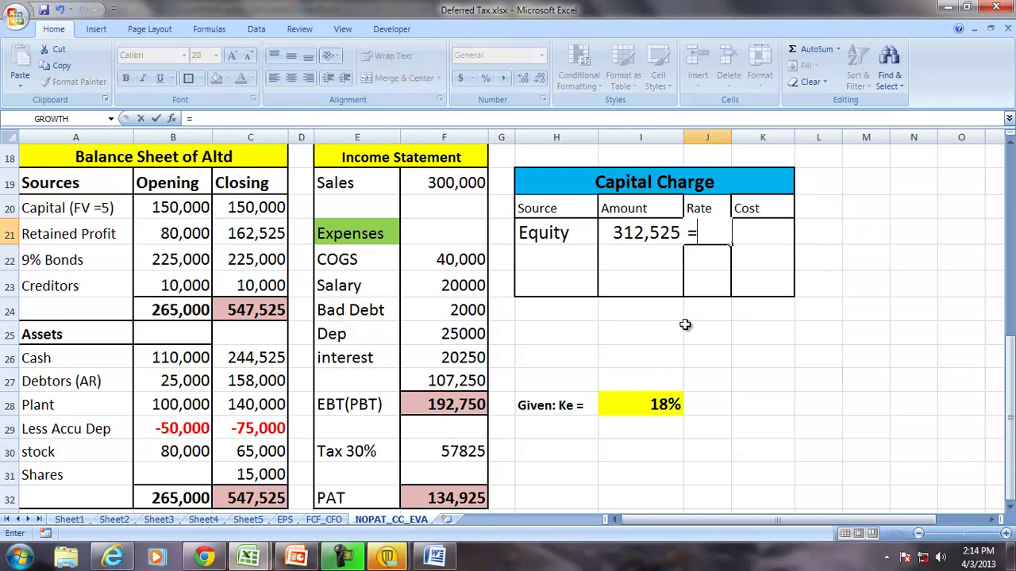
pyautogui.click(661, 405)
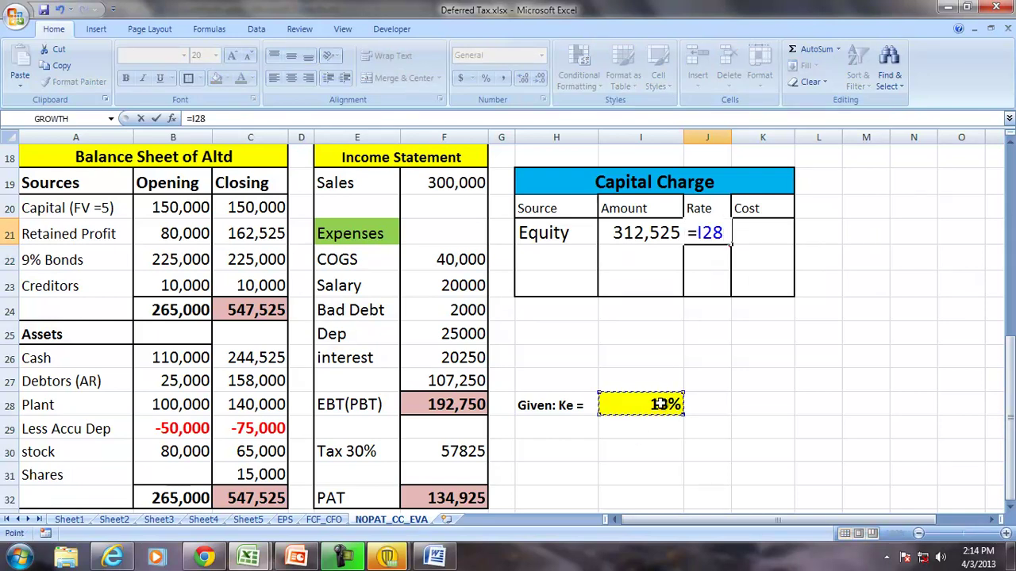
pyautogui.press('Return')
# Enter =I21*J21 in K21 for an Equity cost of 56255 and widen column K.
pyautogui.click(755, 232)
pyautogui.write('=')
pyautogui.press('Left')
pyautogui.press('Left')
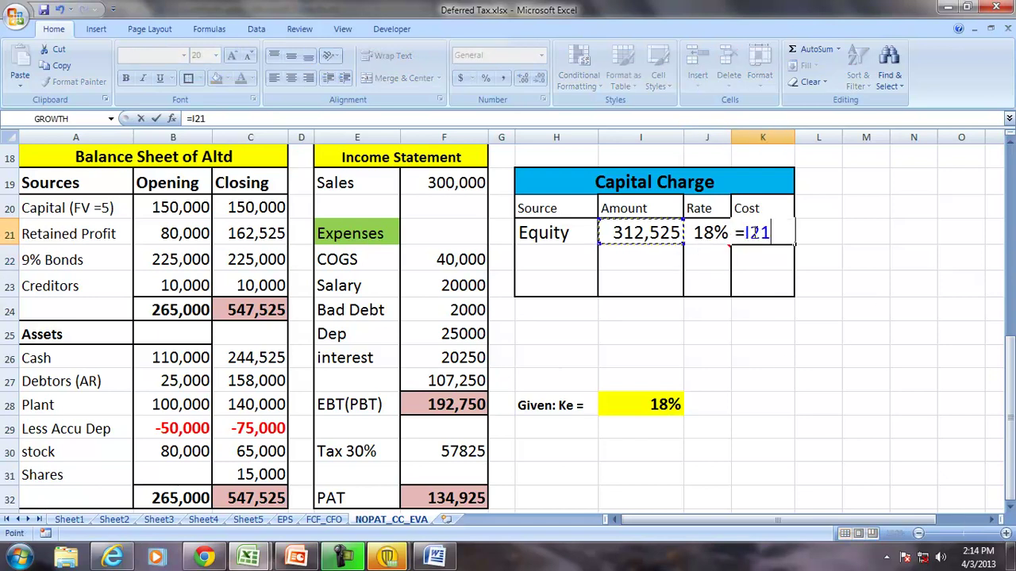
pyautogui.write('*')
pyautogui.press('Left')
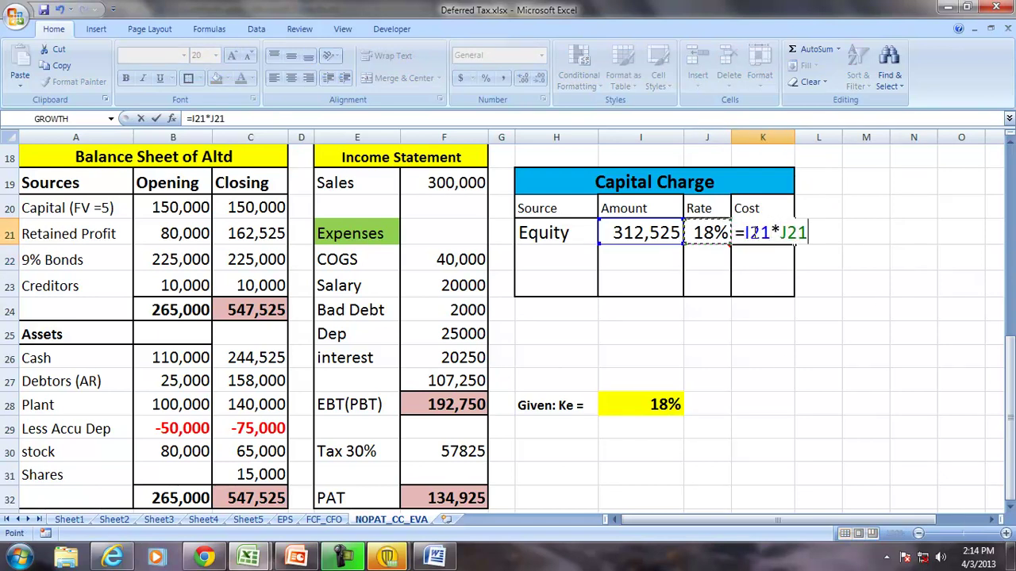
pyautogui.press('Return')
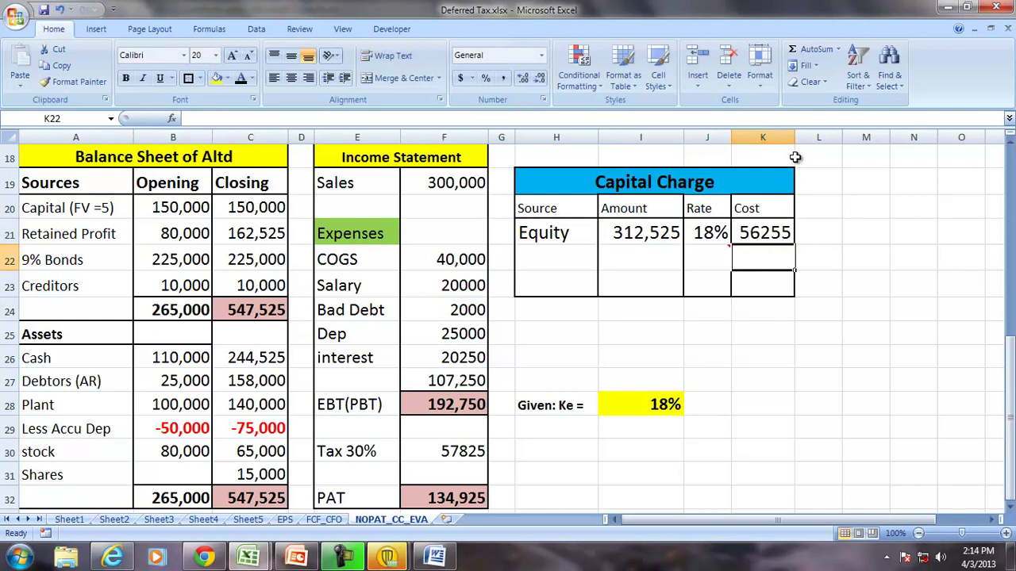
pyautogui.moveTo(798, 139); pyautogui.dragTo(806, 140)
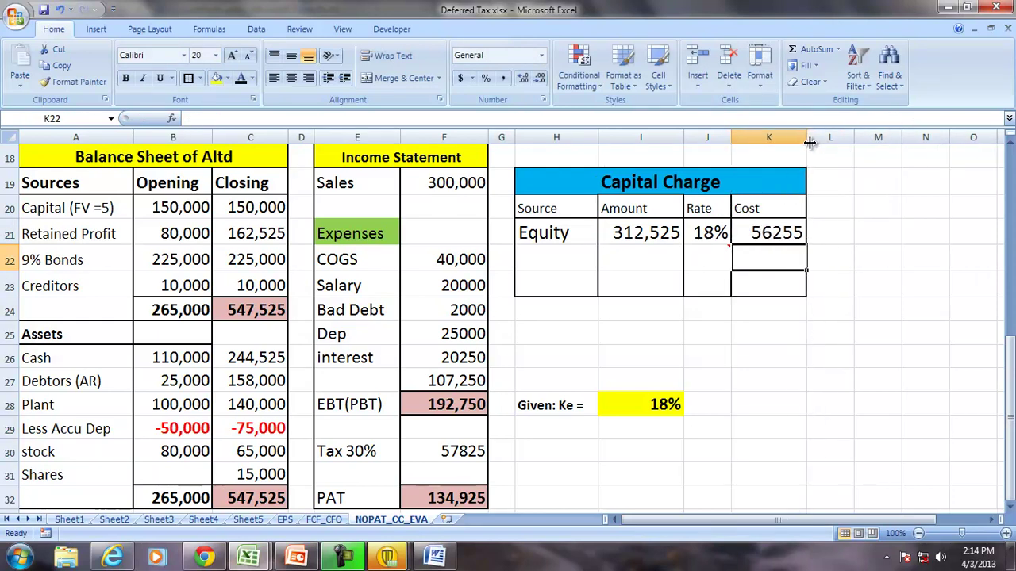
# Label H22 '9% Bonds' and set its amount in I22 to =C22 (225,000).
pyautogui.click(589, 259)
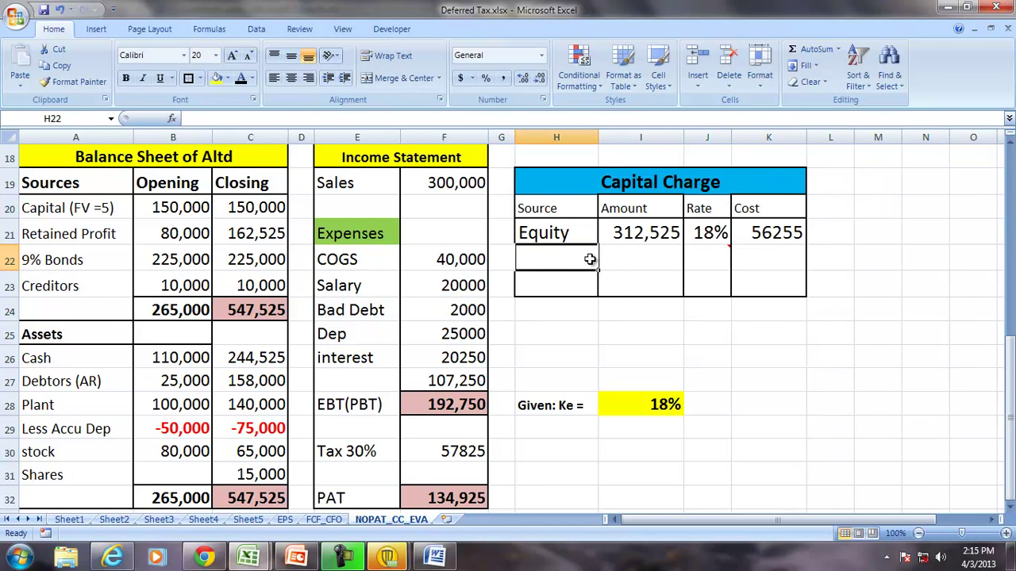
pyautogui.write('9')
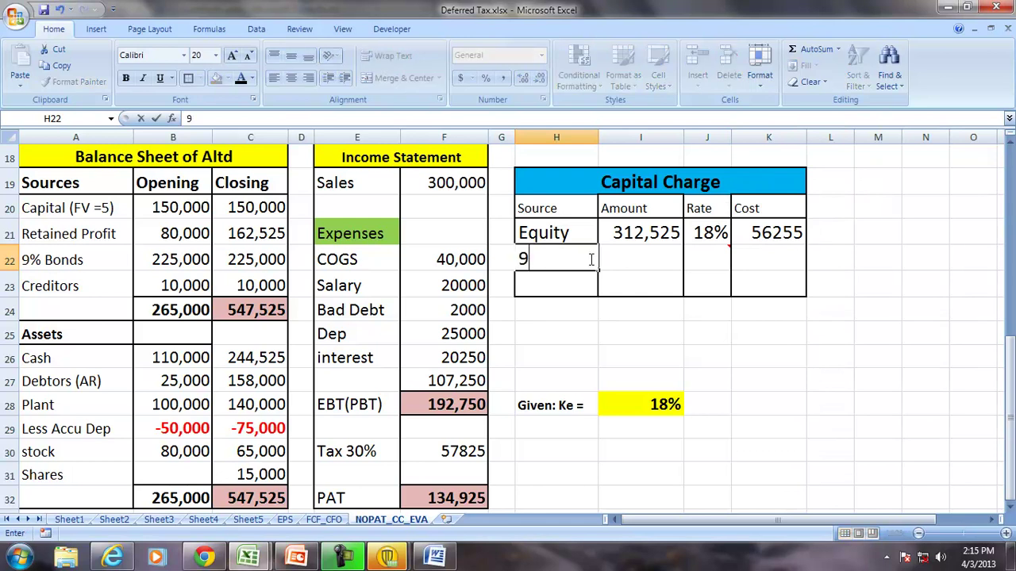
pyautogui.write('% Bonds')
pyautogui.press('Tab')
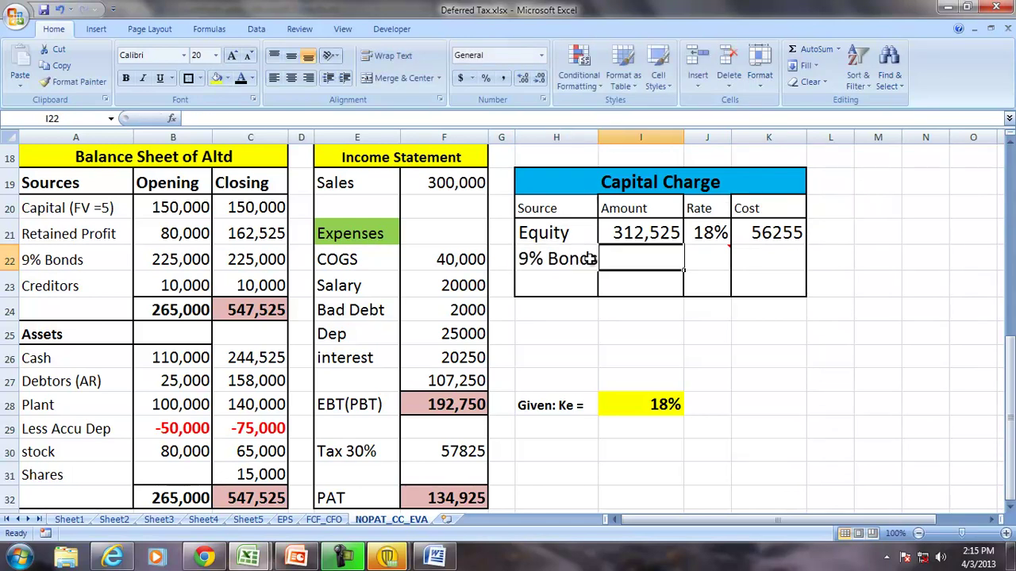
pyautogui.write('=')
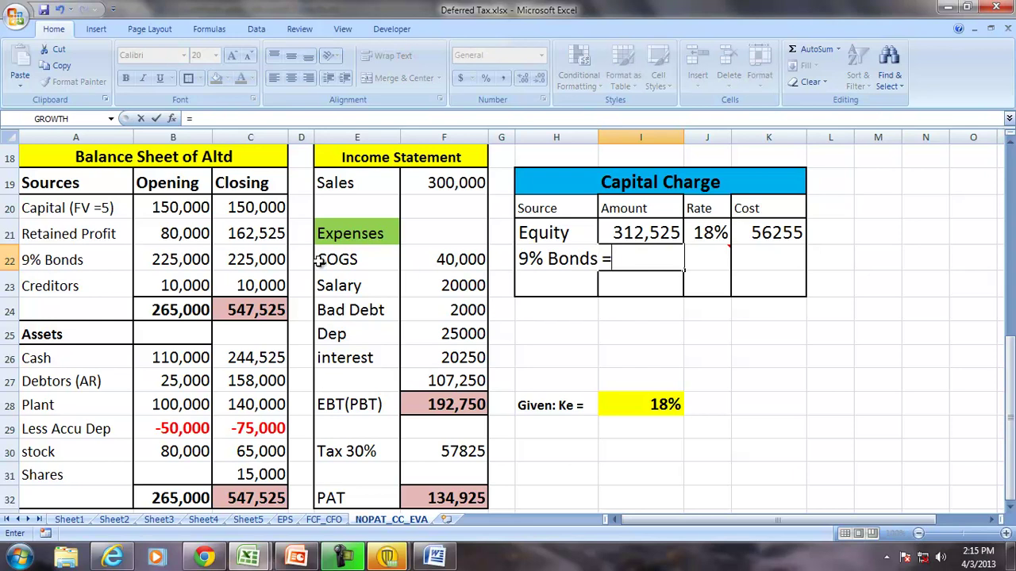
pyautogui.click(278, 262)
pyautogui.press('Return')
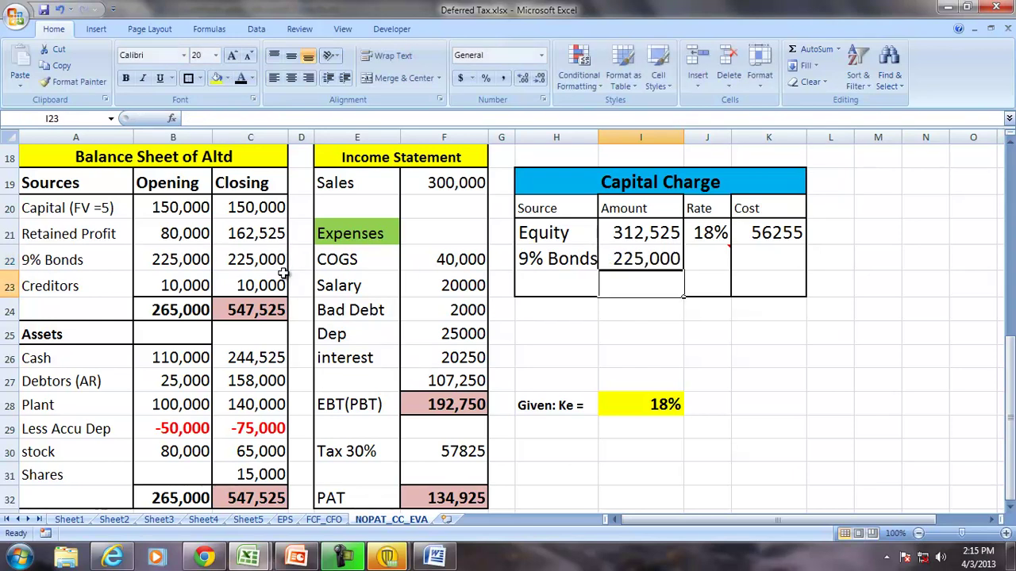
pyautogui.moveTo(700, 256)
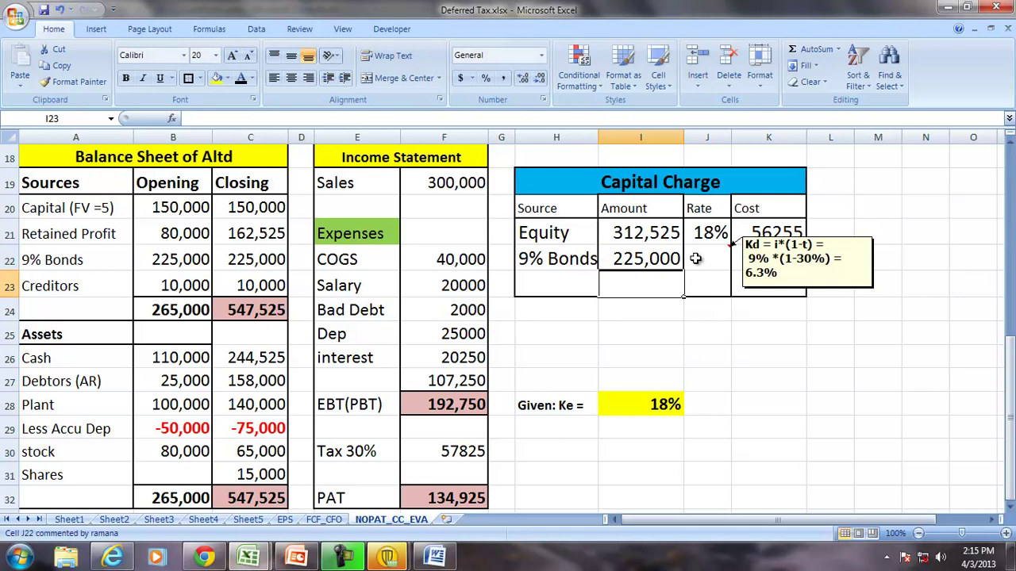
# Keep J22's Kd comment visible, enter 6.30% as the bond rate, and widen column J.
pyautogui.rightClick(695, 258)
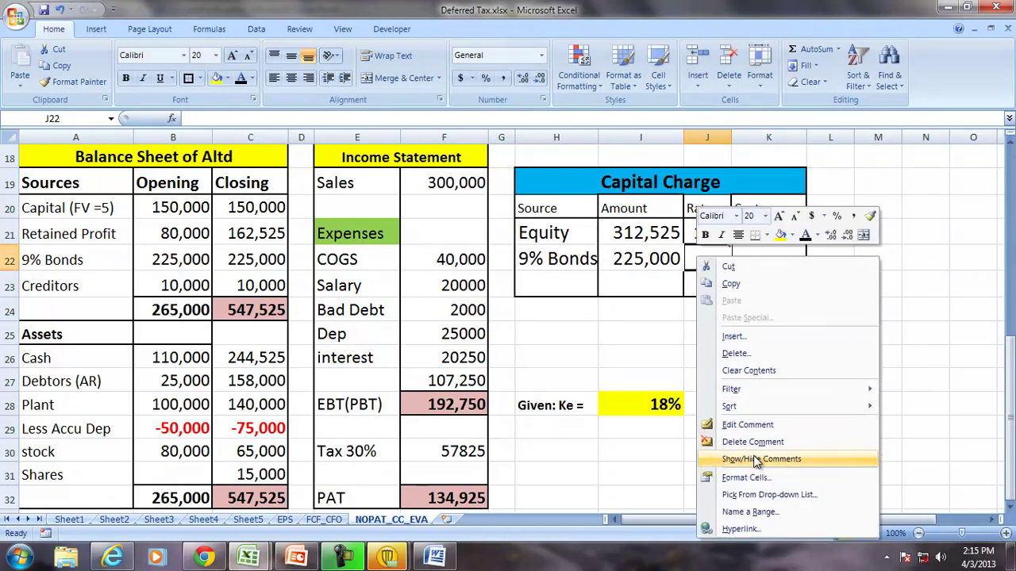
pyautogui.click(756, 461)
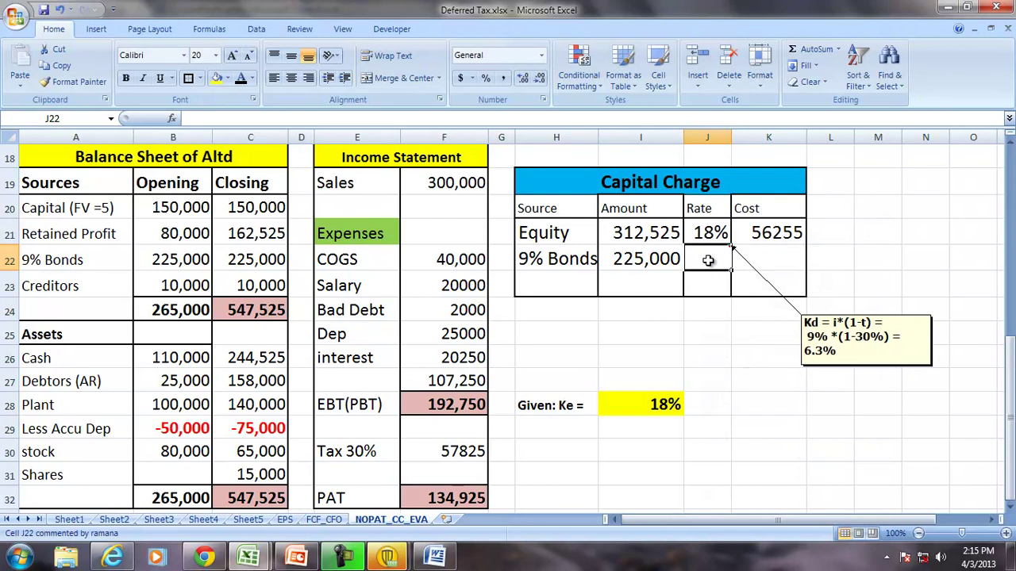
pyautogui.write('6.')
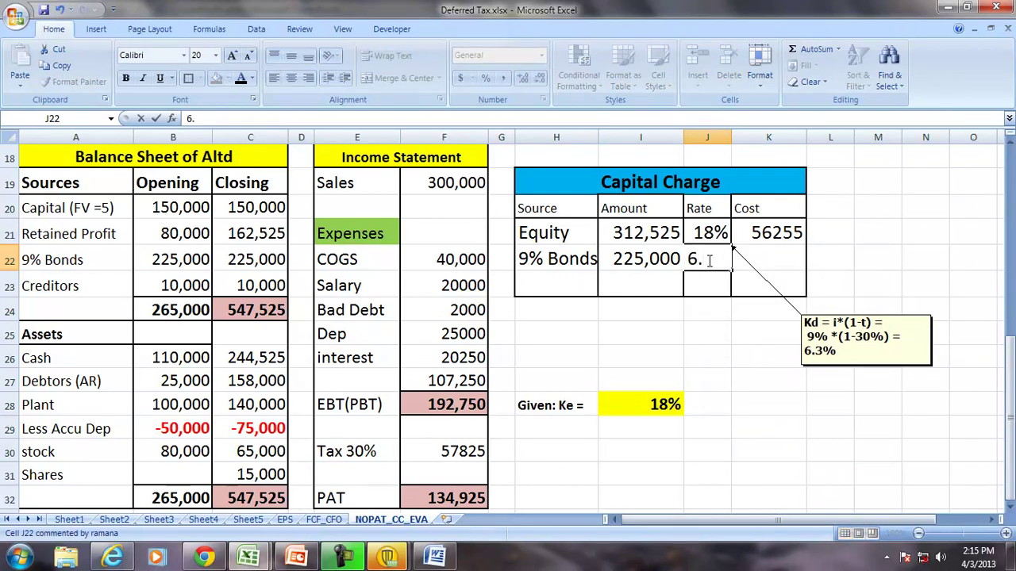
pyautogui.write('30%')
pyautogui.press('Return')
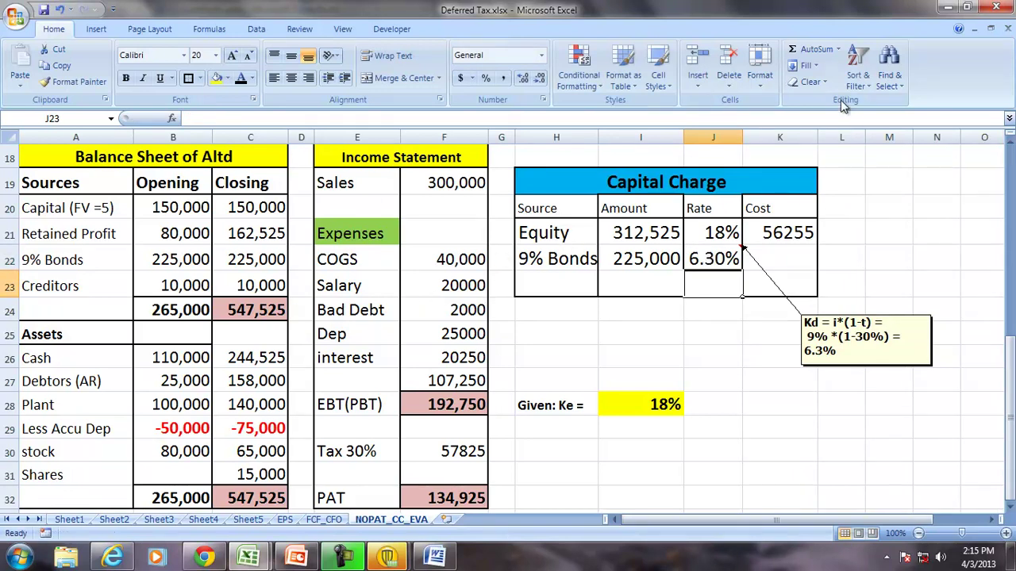
pyautogui.moveTo(743, 137); pyautogui.dragTo(750, 137)
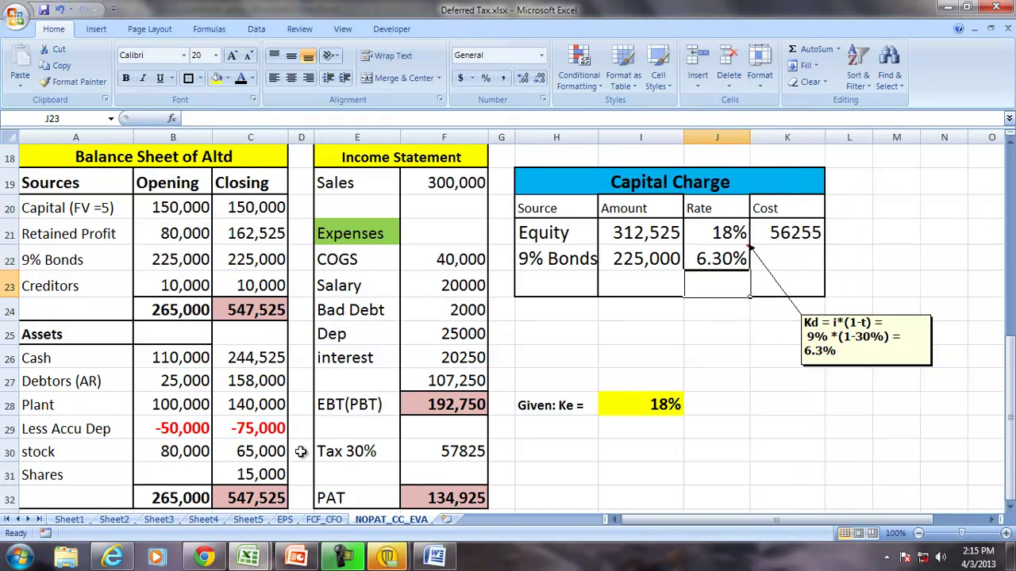
pyautogui.click(350, 447)
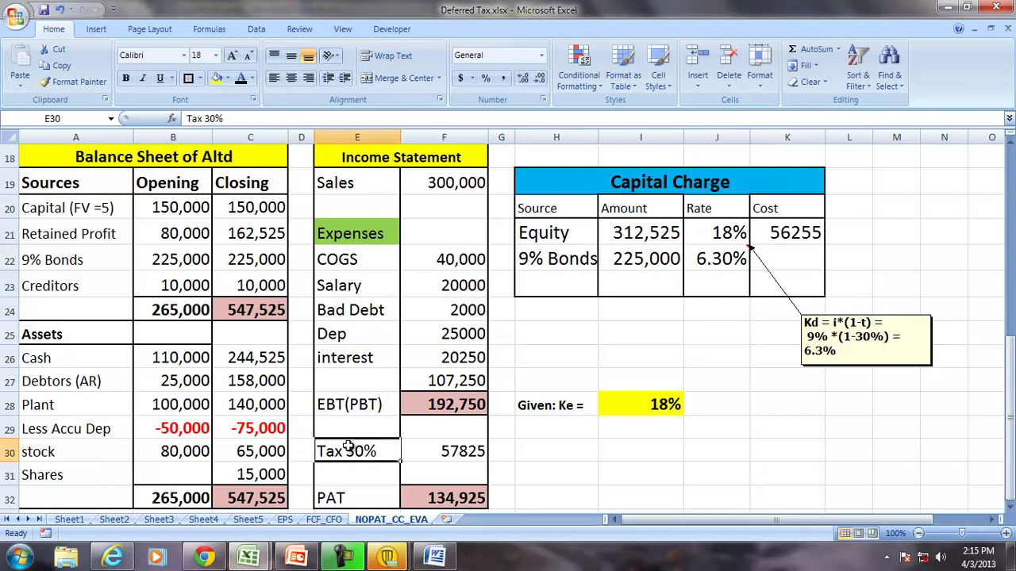
pyautogui.click(792, 260)
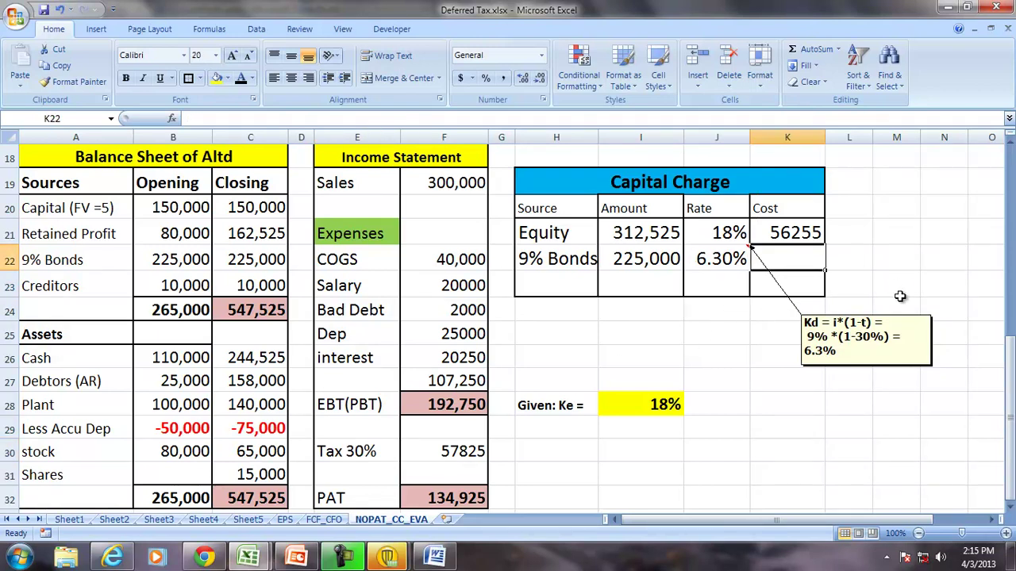
# Enter =I22*J22 in K22 for a bond cost of 14175.
pyautogui.write('=')
pyautogui.press('Left')
pyautogui.press('Left')
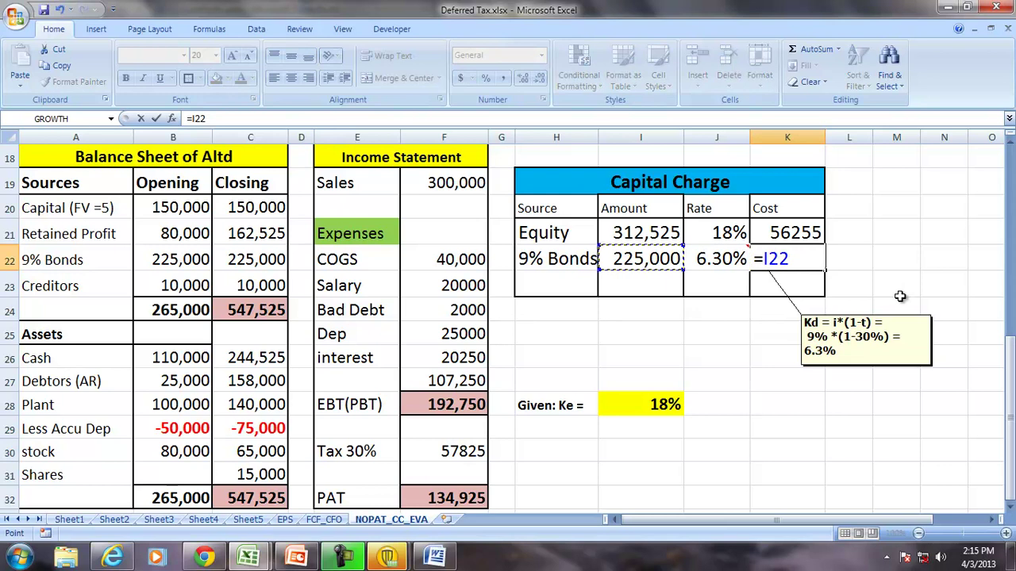
pyautogui.write('*')
pyautogui.press('Left')
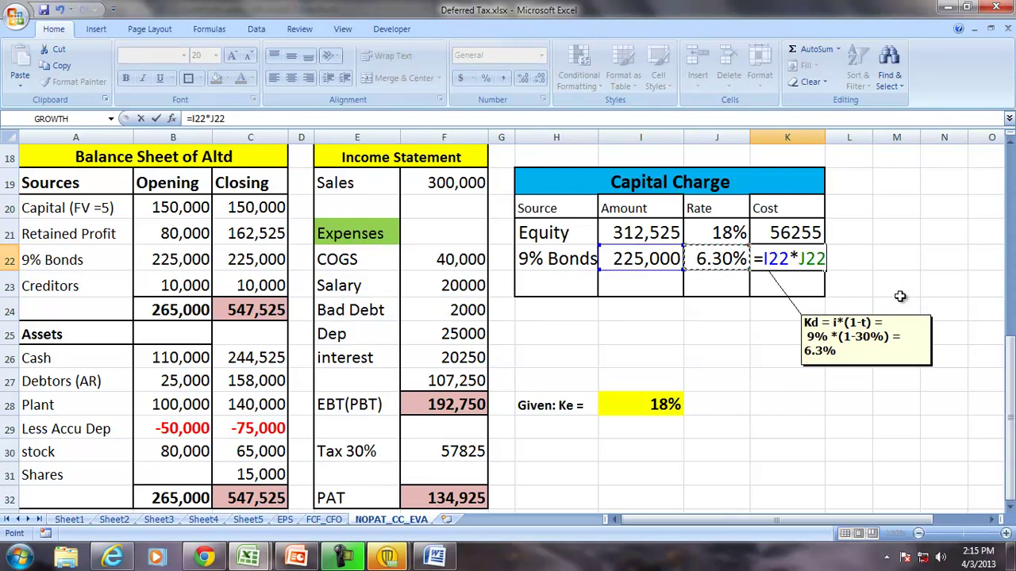
pyautogui.press('Return')
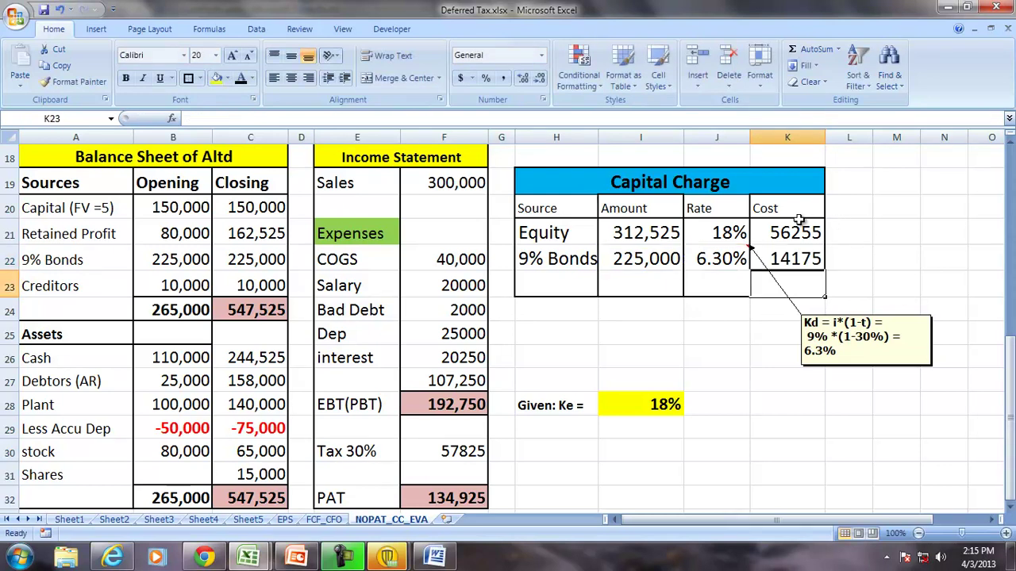
# AutoSum K21:K22 into K23 for a total of 70430, filled yellow and bold.
pyautogui.moveTo(796, 228); pyautogui.dragTo(796, 258)
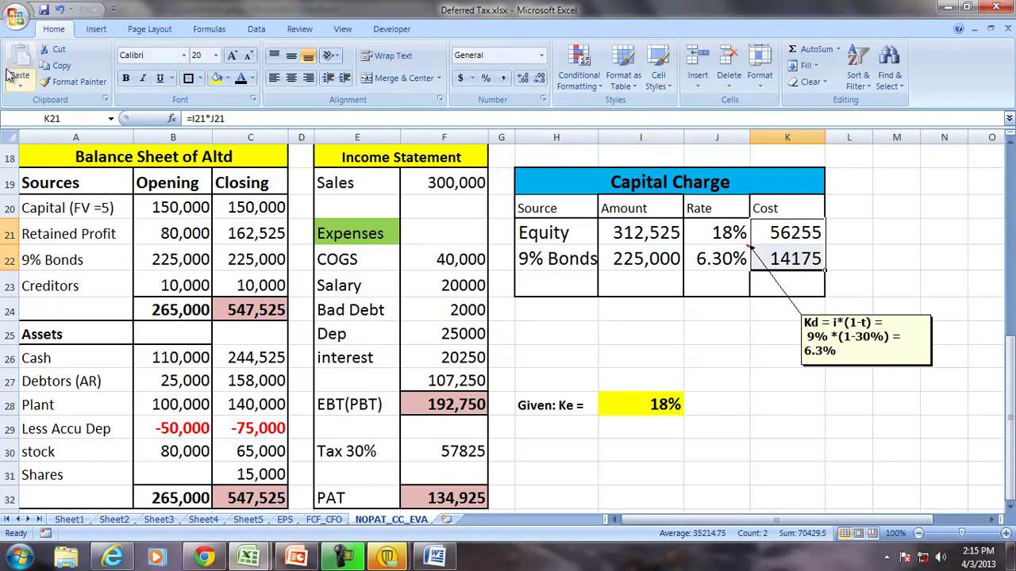
pyautogui.click(810, 49)
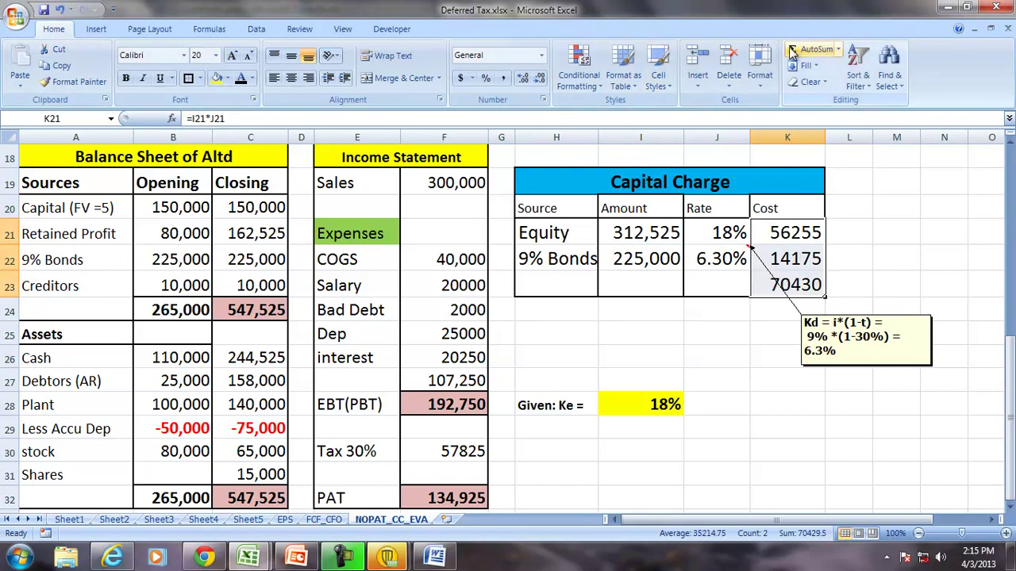
pyautogui.click(800, 281)
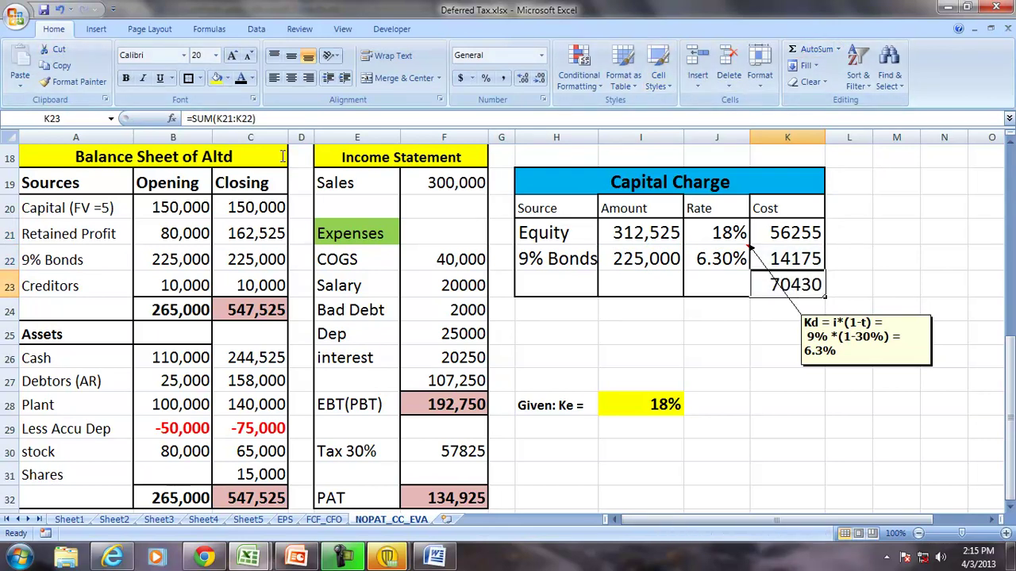
pyautogui.click(215, 78)
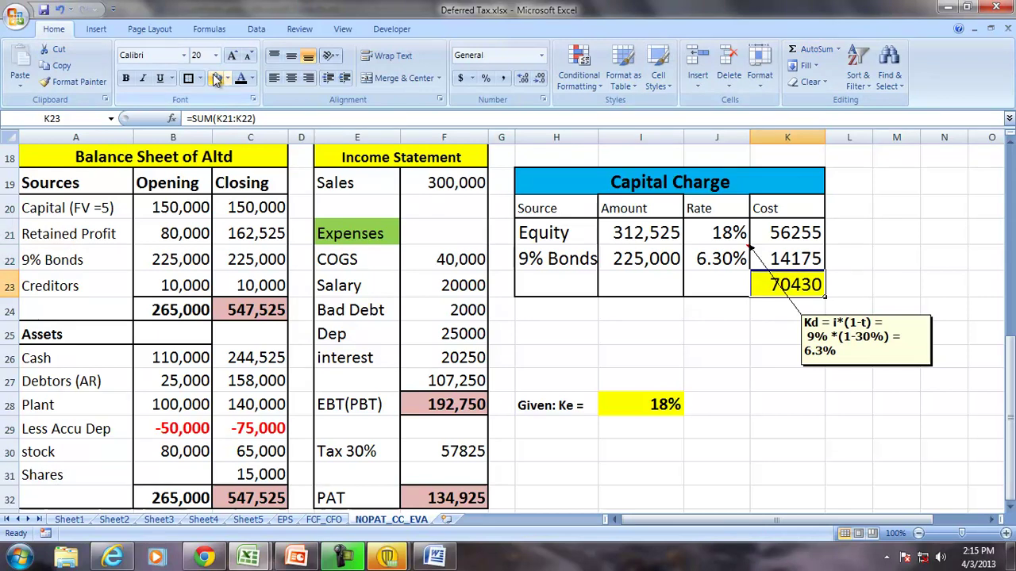
pyautogui.click(126, 79)
# AutoSum the amounts I21:I22 into I23, totalling 537,525.
pyautogui.moveTo(635, 233); pyautogui.dragTo(639, 259)
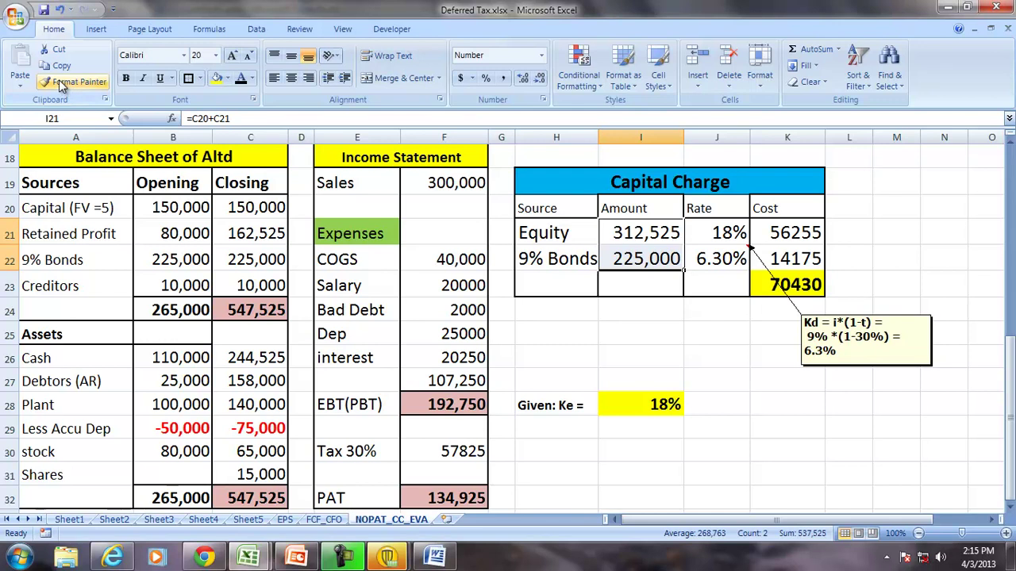
pyautogui.click(796, 54)
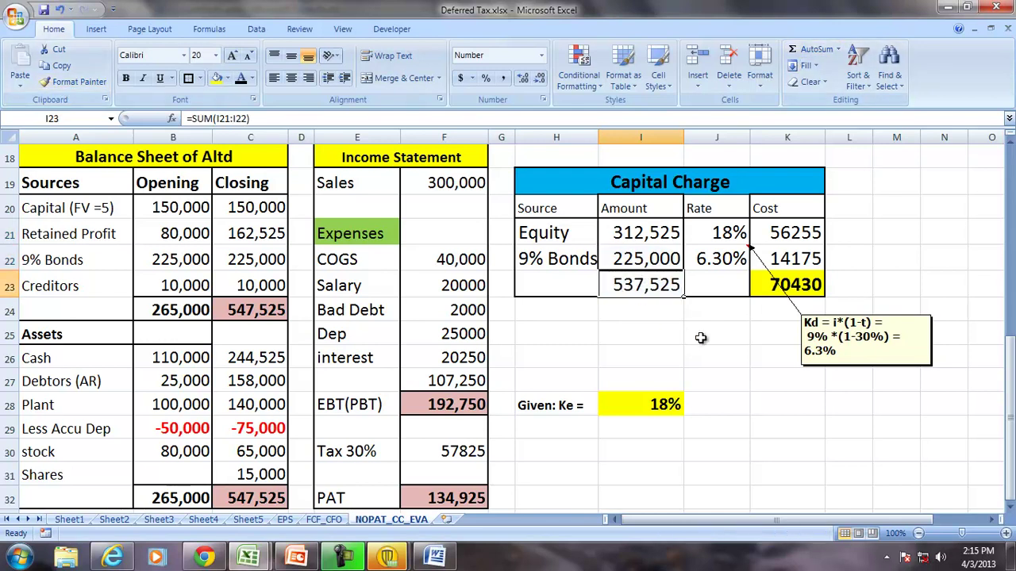
pyautogui.click(570, 450)
# Label H30 'WaCC' and enter =K23/I23 in I30.
pyautogui.write('WaCC')
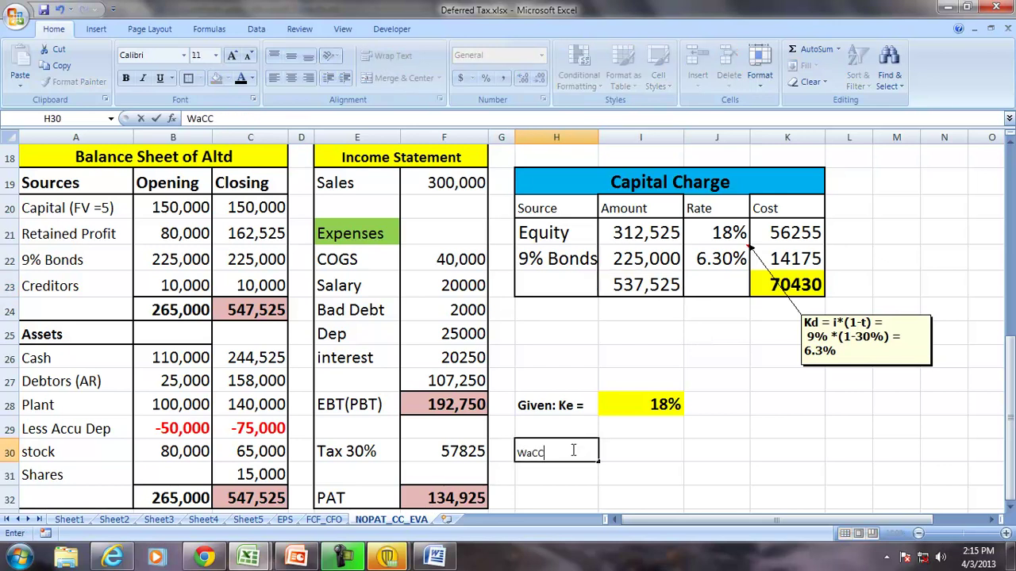
pyautogui.press('Tab')
pyautogui.write('=')
pyautogui.click(811, 290)
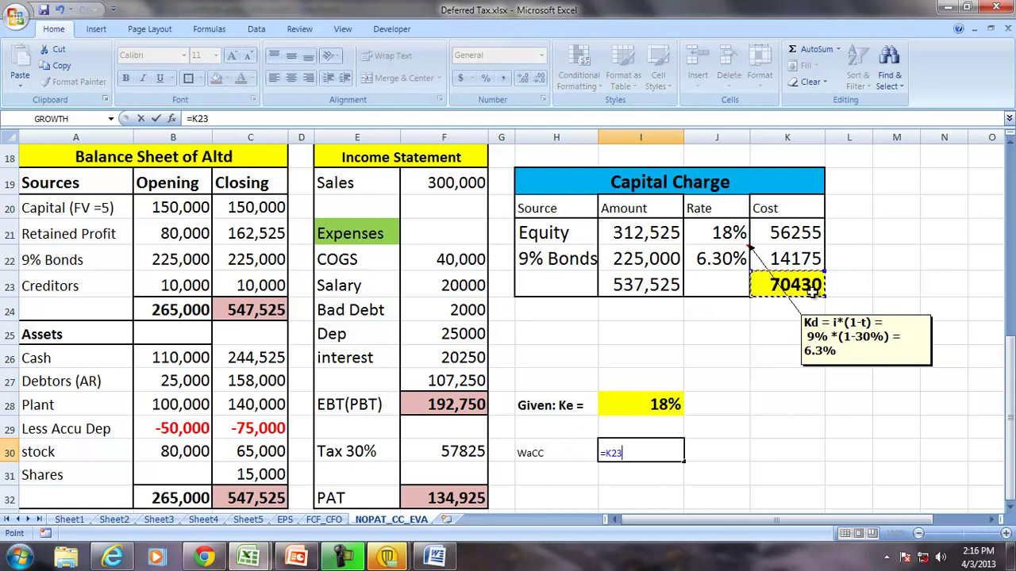
pyautogui.write('/')
pyautogui.click(627, 289)
pyautogui.press('Return')
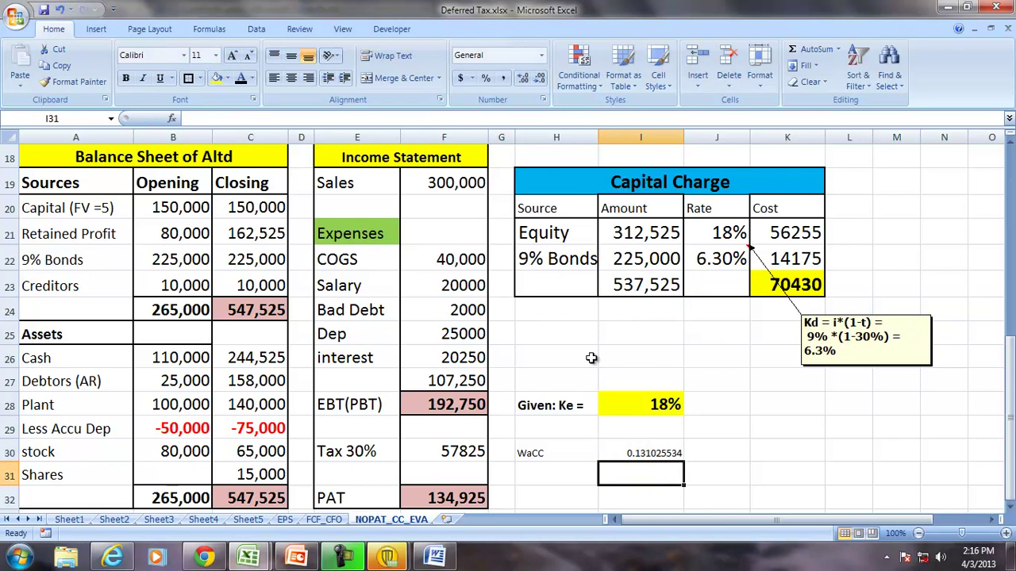
# Format I30 as a percentage with Ke's yellow bold style and two decimals, showing 13.10%.
pyautogui.click(659, 451)
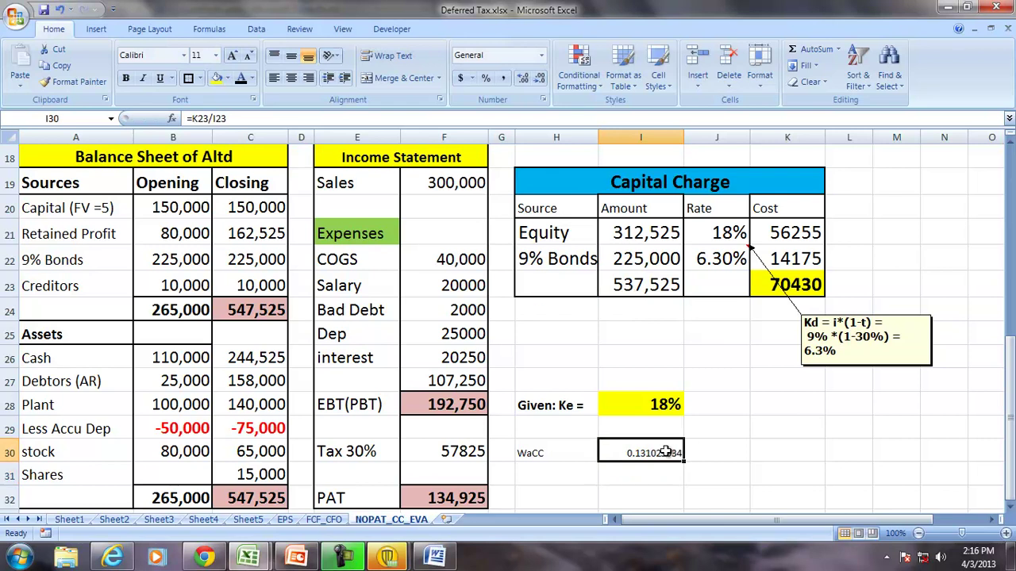
pyautogui.click(485, 77)
pyautogui.click(635, 392)
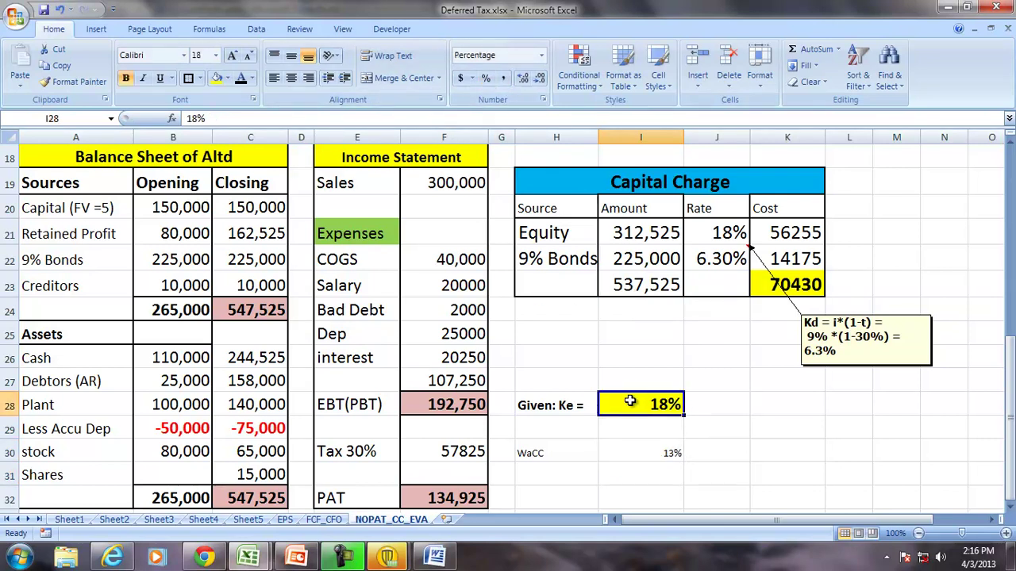
pyautogui.click(73, 82)
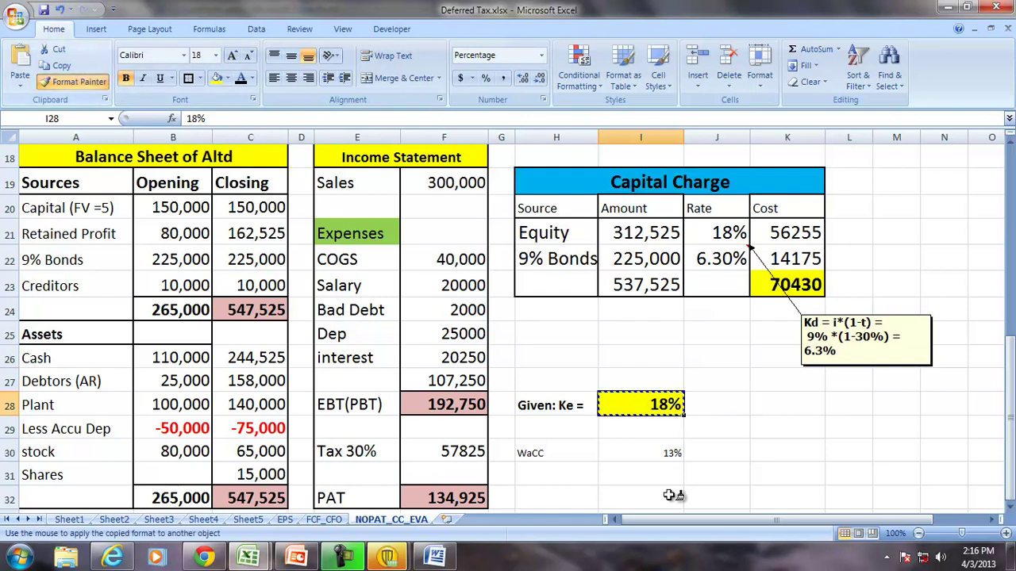
pyautogui.click(651, 451)
pyautogui.click(521, 83)
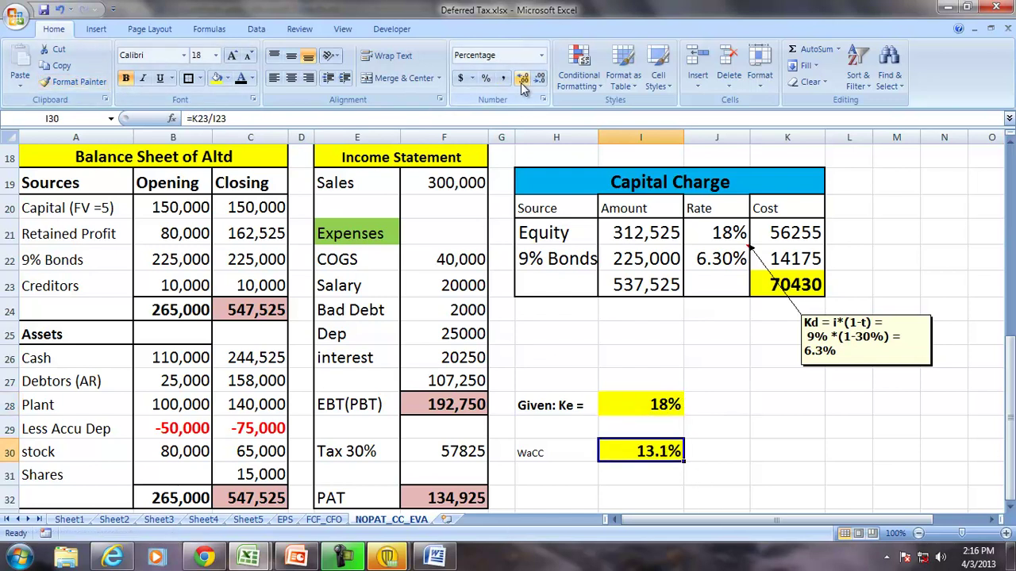
pyautogui.click(521, 82)
pyautogui.click(726, 453)
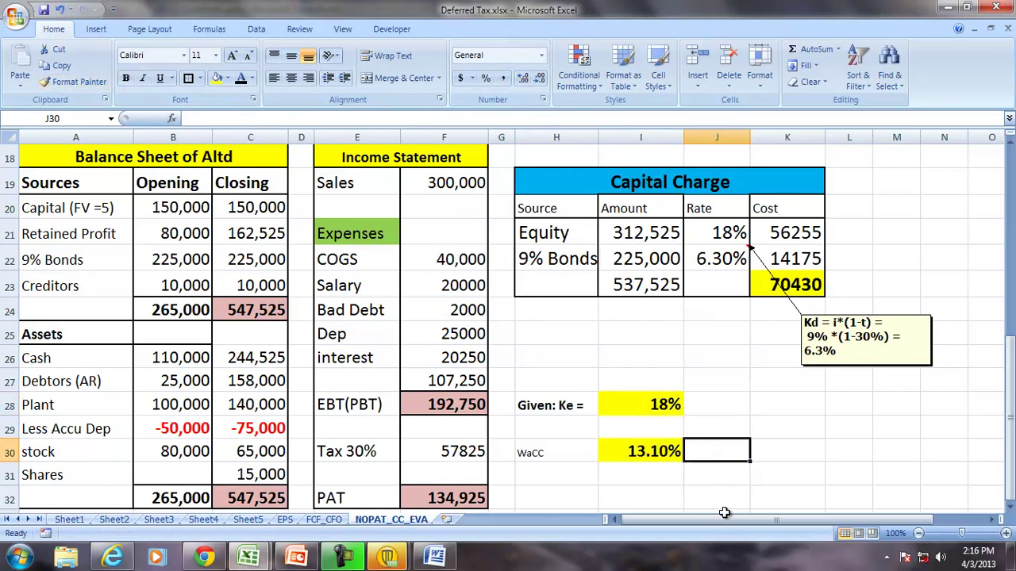